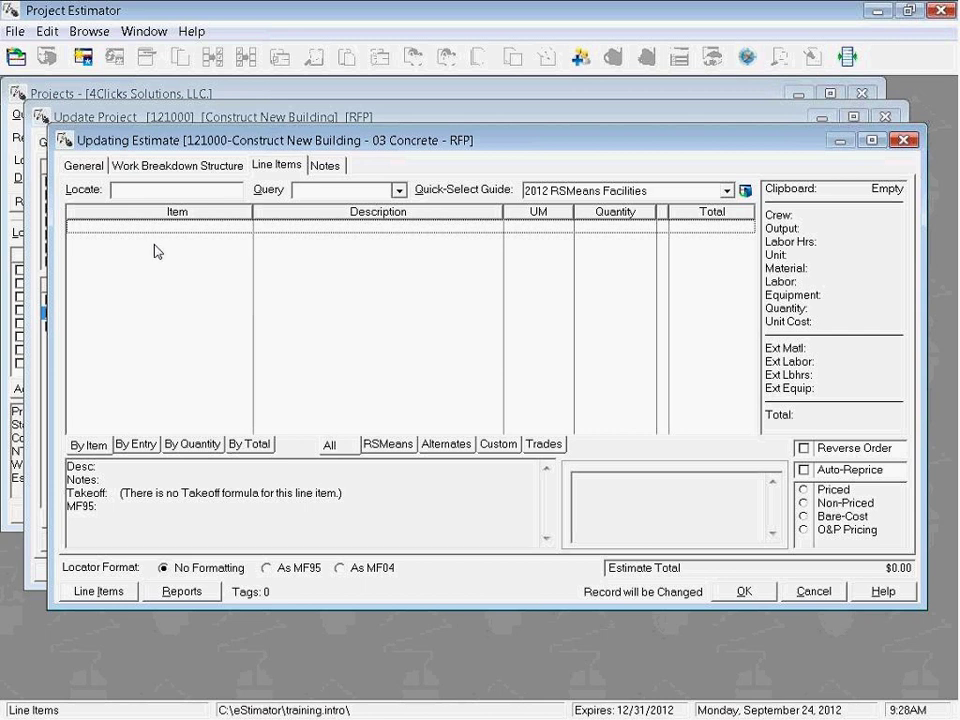
Open the default 2012 RSMeans Facilities guide from the line-item context menu.
{"action": "right_click", "coordinate": [144, 238]}
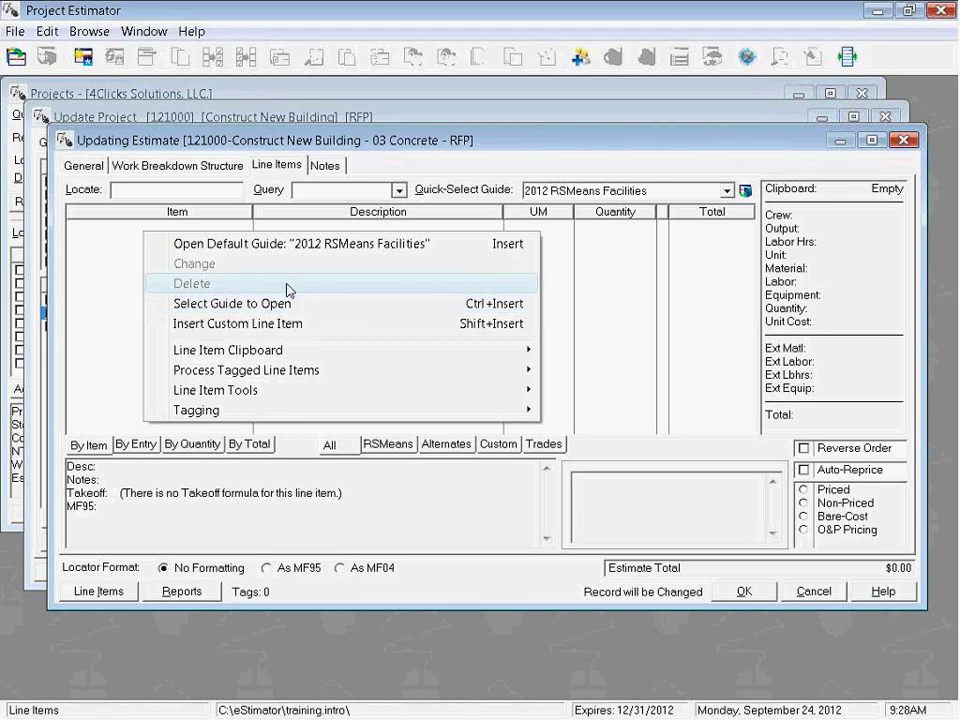
{"action": "left_click", "coordinate": [288, 246]}
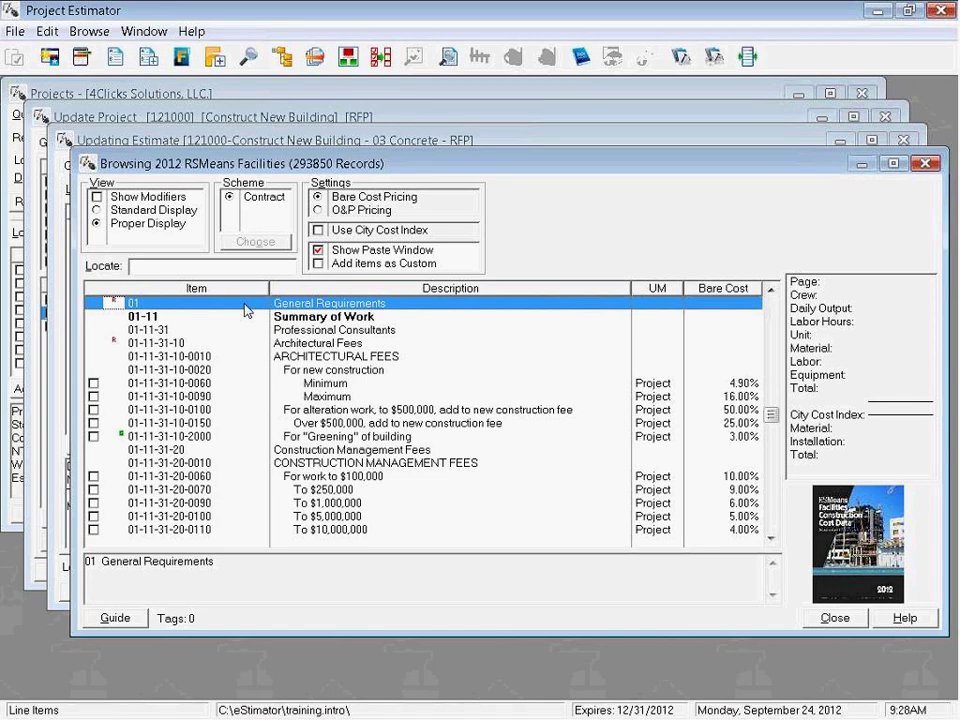
{"action": "type", "text": "0"}
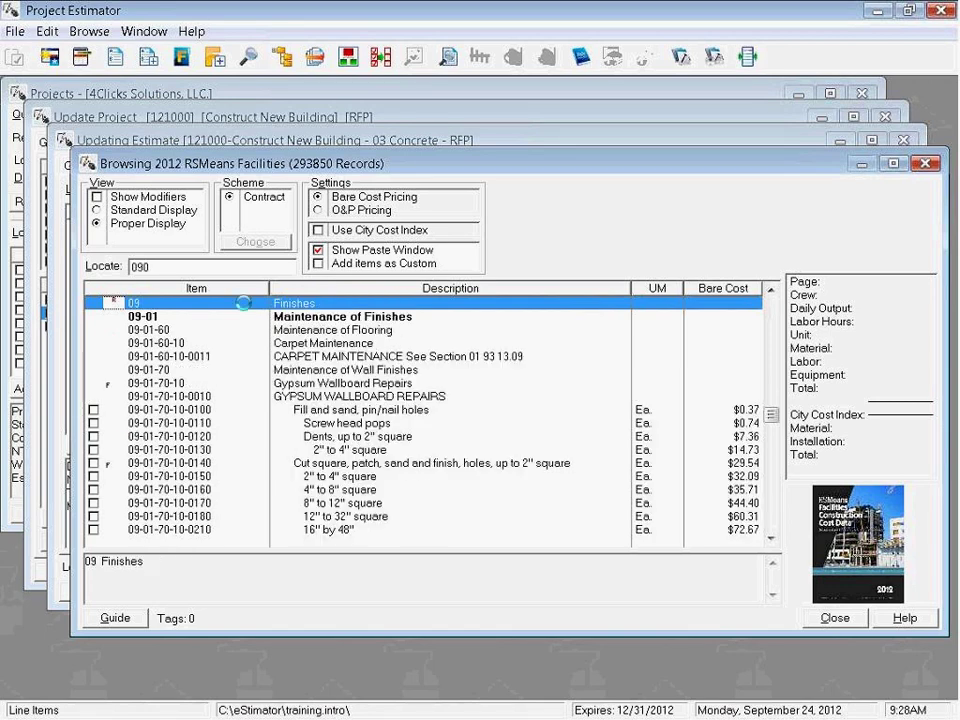
{"action": "type", "text": "9-05-05-20"}
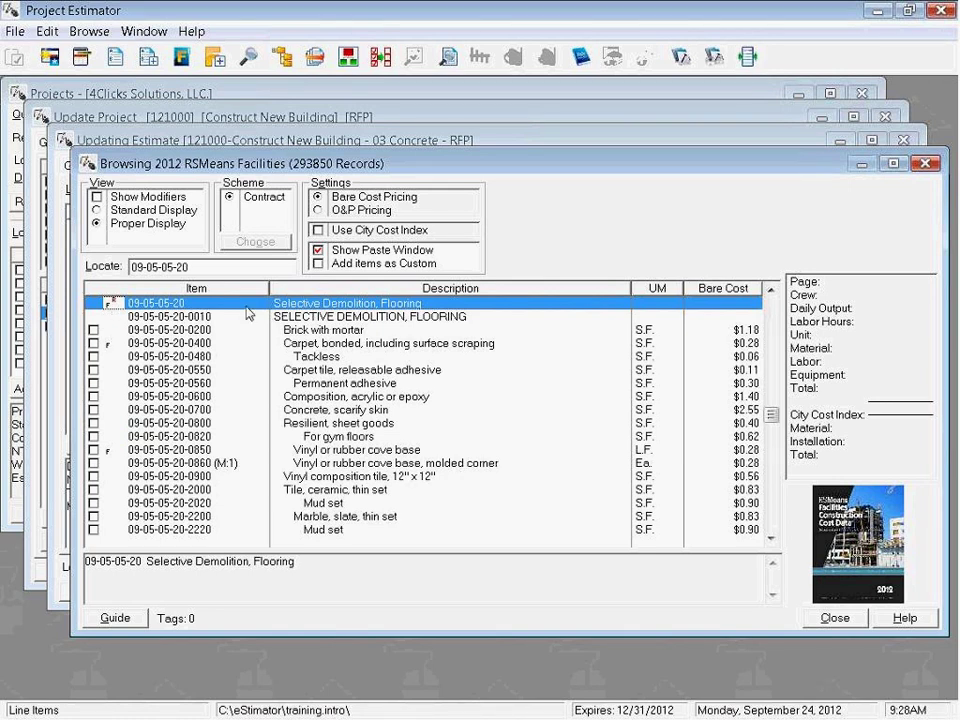
{"action": "key", "text": "BackSpace"}
{"action": "key", "text": "BackSpace"}
{"action": "key", "text": "BackSpace"}
{"action": "key", "text": "BackSpace"}
{"action": "key", "text": "BackSpace"}
{"action": "key", "text": "BackSpace"}
{"action": "key", "text": "BackSpace"}
{"action": "key", "text": "BackSpace"}
{"action": "key", "text": "BackSpace"}
{"action": "key", "text": "BackSpace"}
{"action": "key", "text": "BackSpace"}
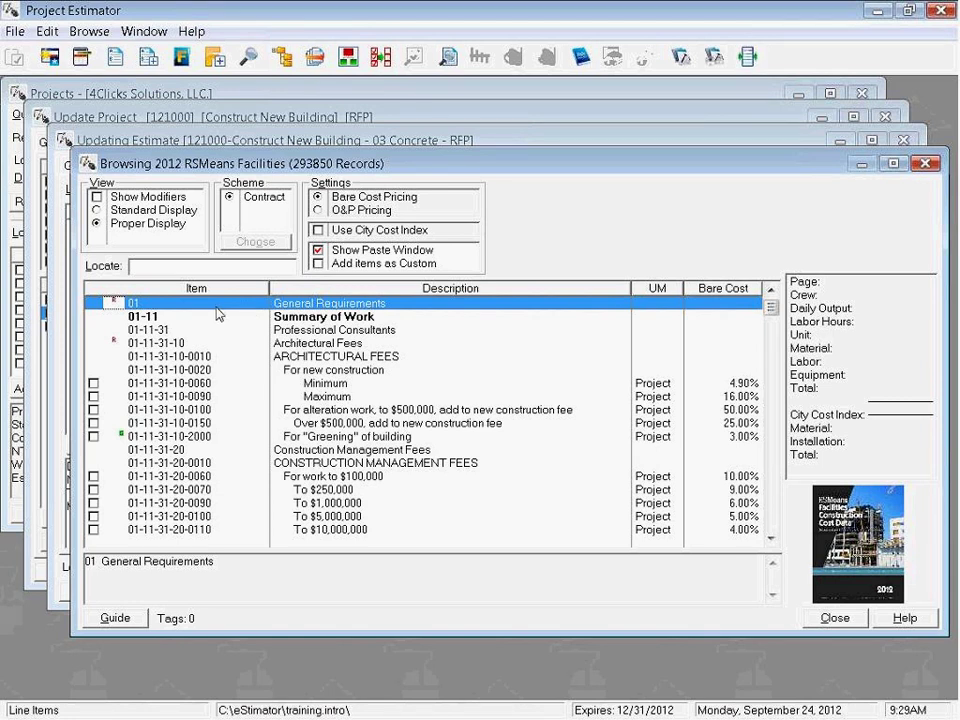
Show the Favorites list of 163 saved cost items, starting with FIELD PERSONNEL, beside the guide.
{"action": "right_click", "coordinate": [218, 314]}
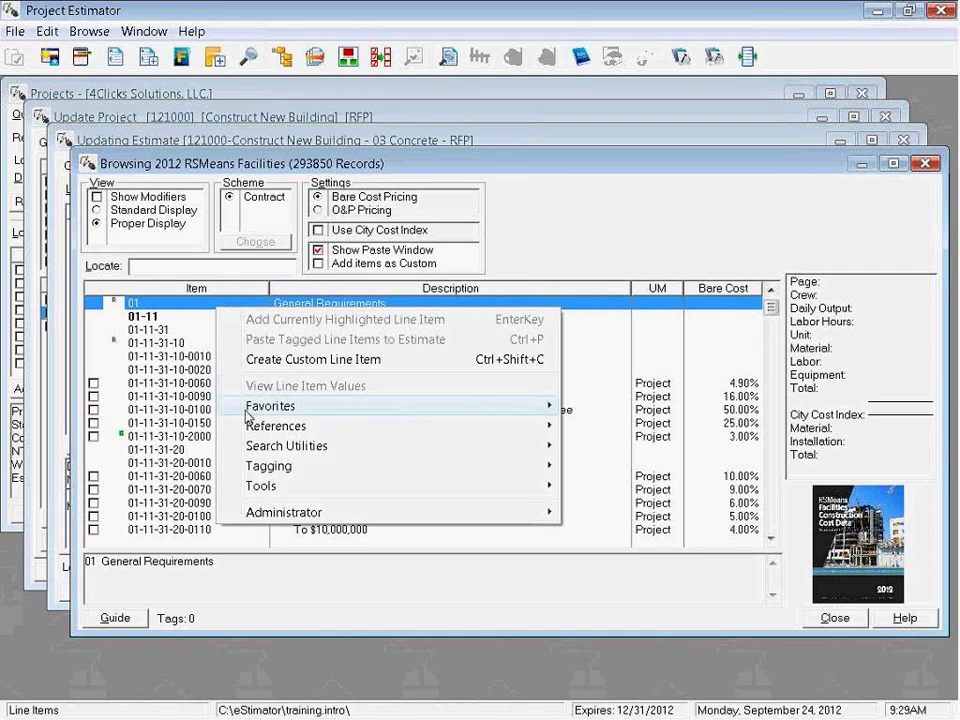
{"action": "mouse_move", "coordinate": [308, 412]}
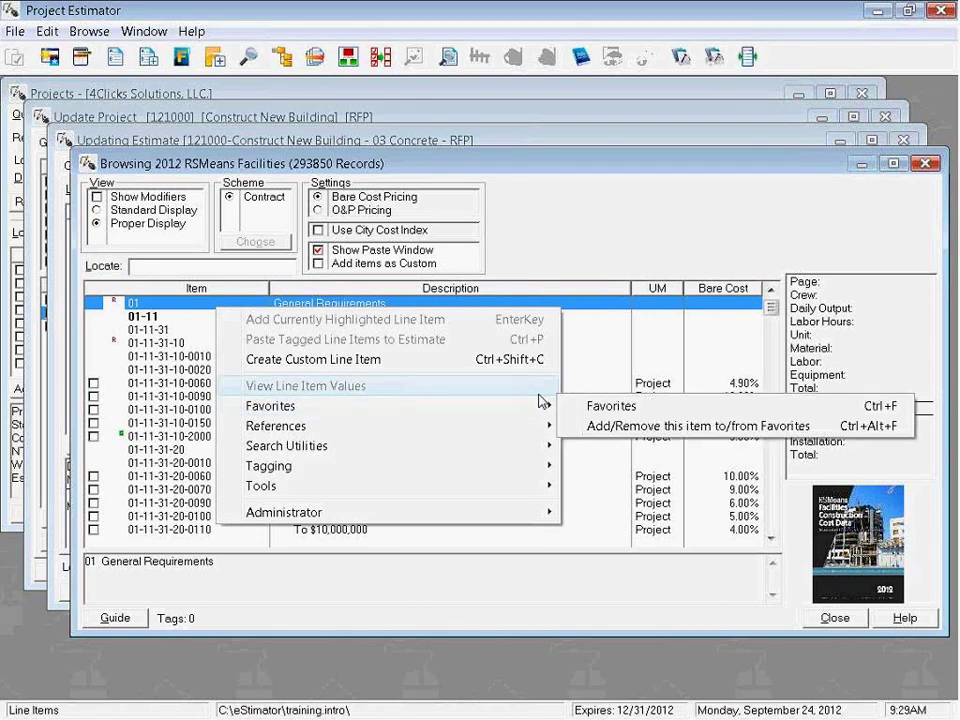
{"action": "mouse_move", "coordinate": [543, 407]}
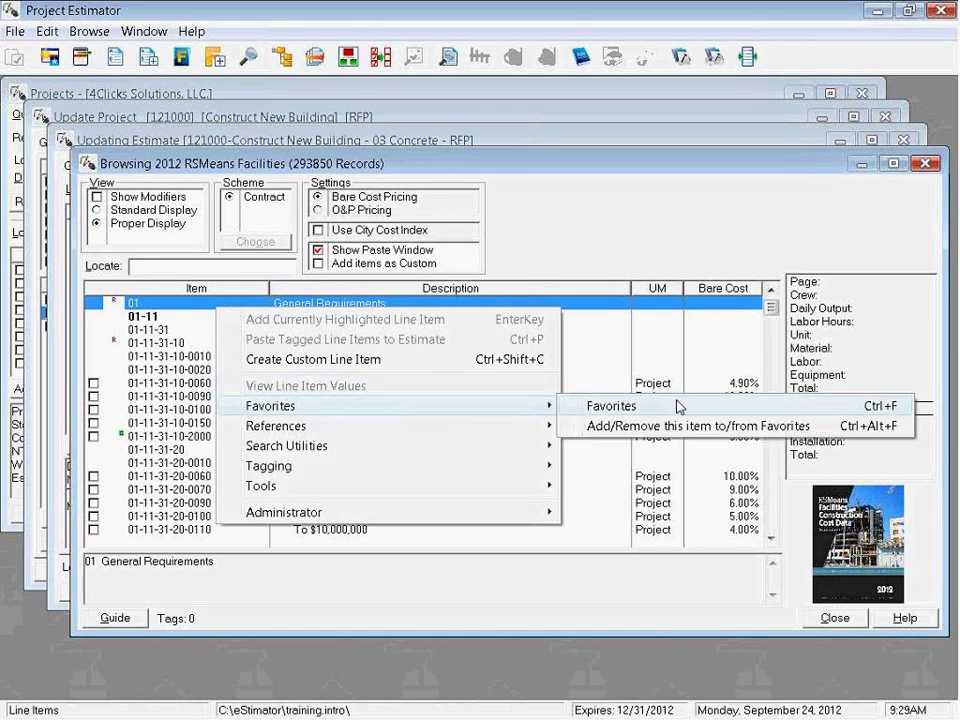
{"action": "left_click", "coordinate": [610, 408]}
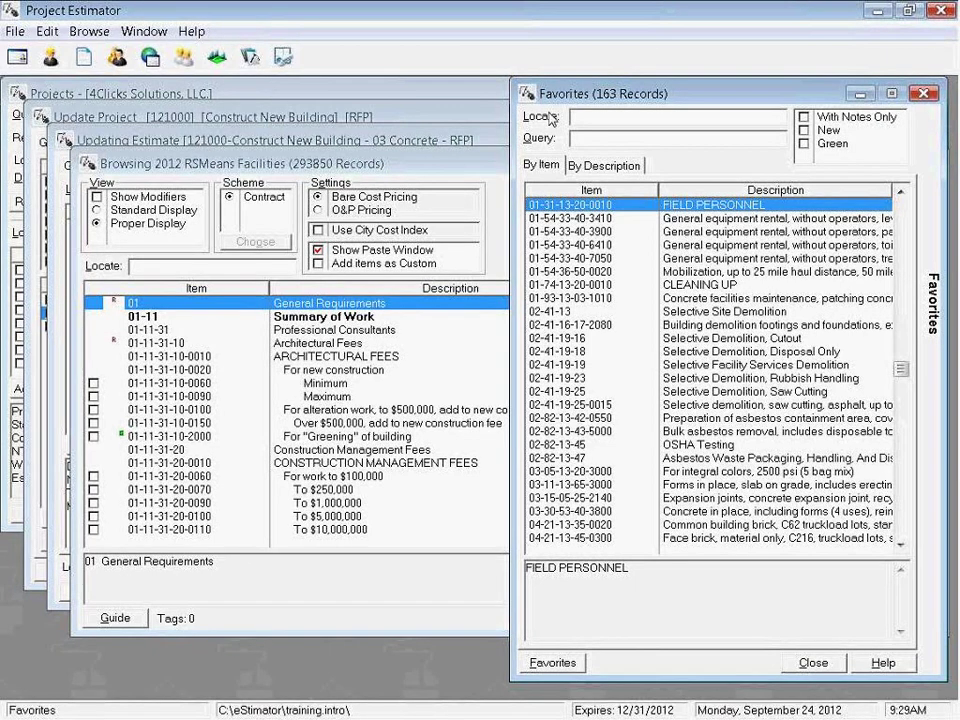
{"action": "key", "text": "Escape"}
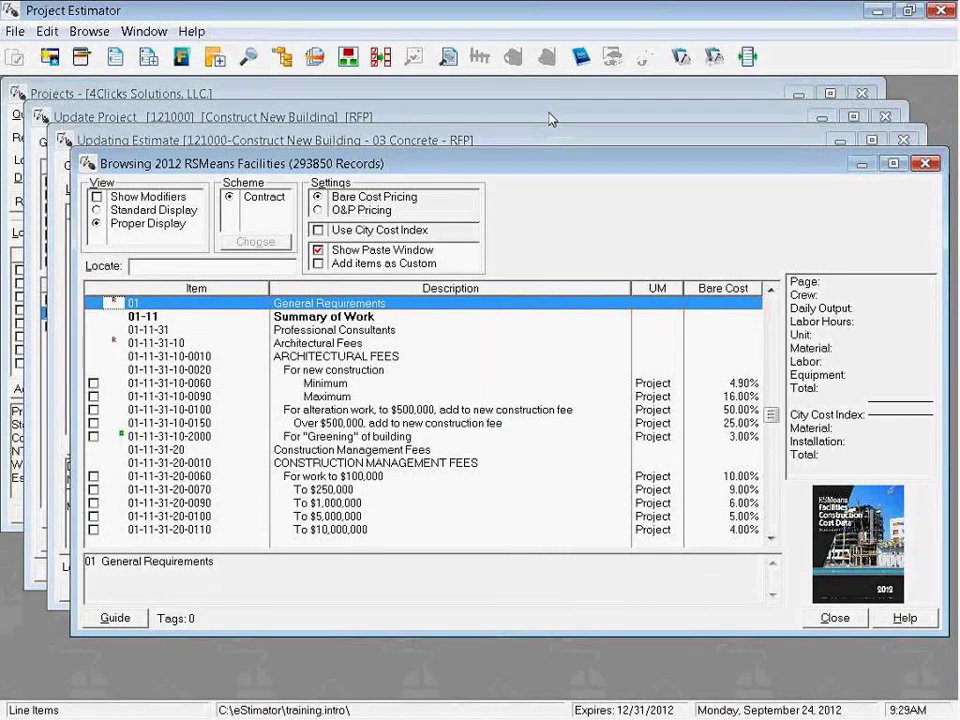
{"action": "right_click", "coordinate": [187, 308]}
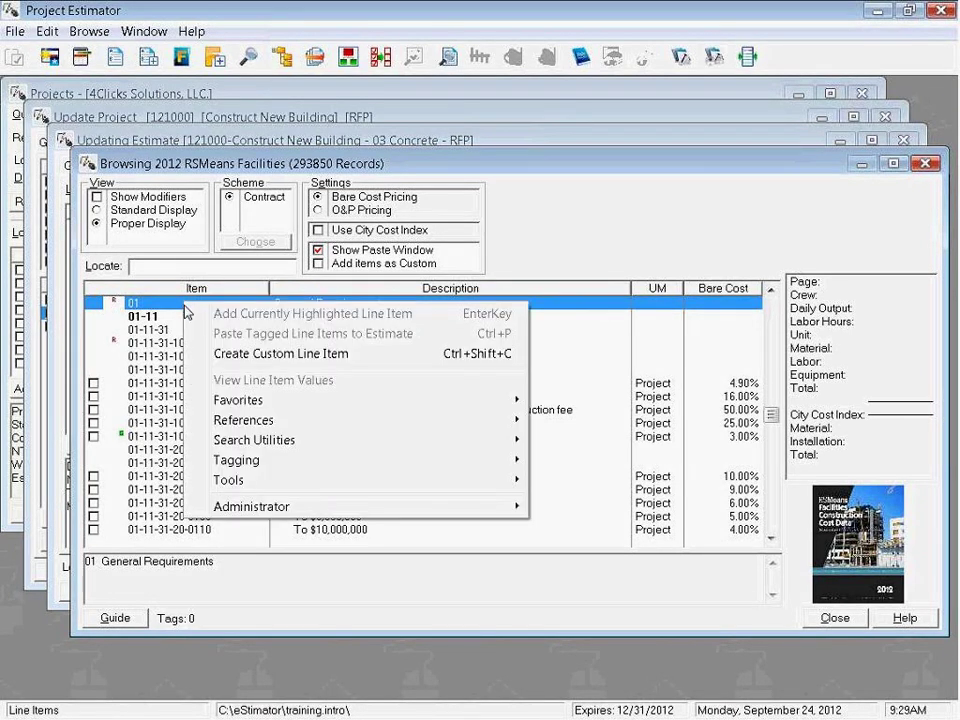
{"action": "mouse_move", "coordinate": [208, 402]}
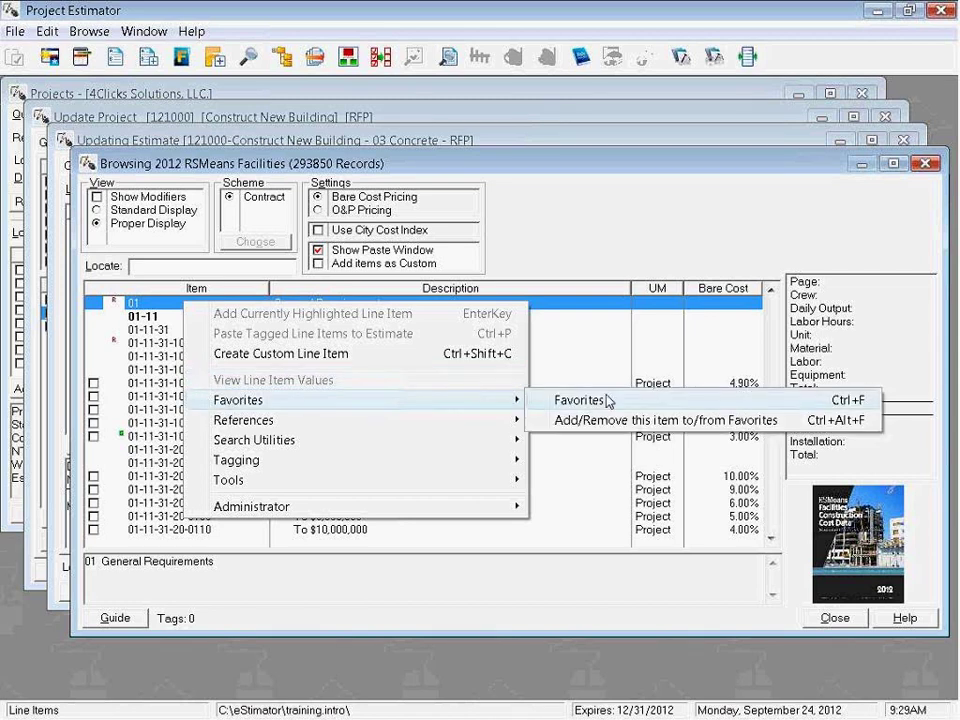
{"action": "left_click", "coordinate": [153, 307]}
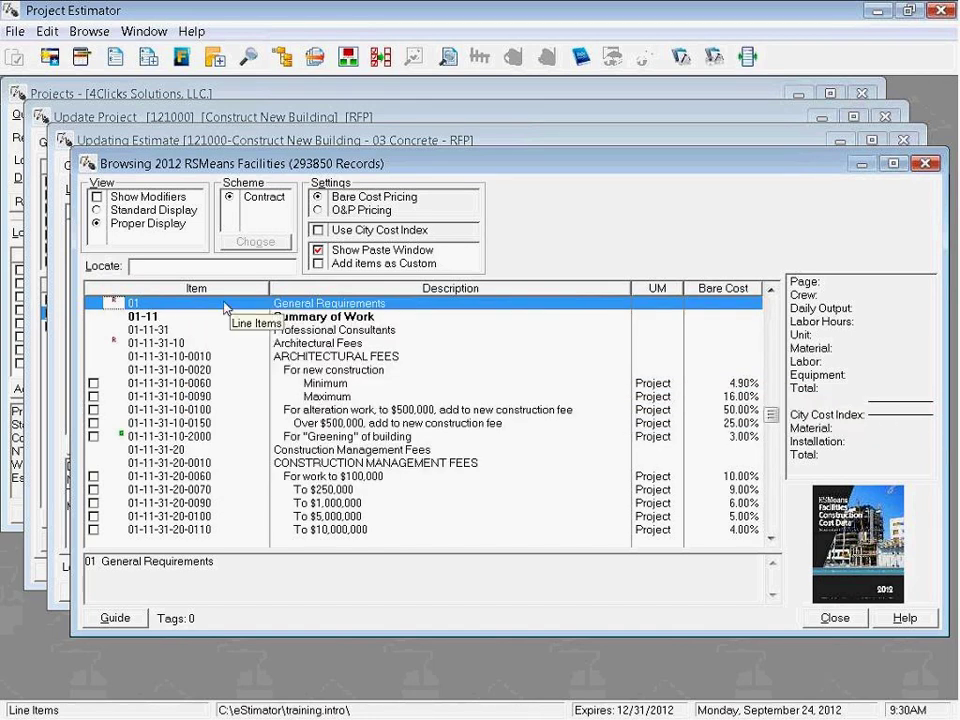
{"action": "key", "text": "Down"}
{"action": "key", "text": "Up"}
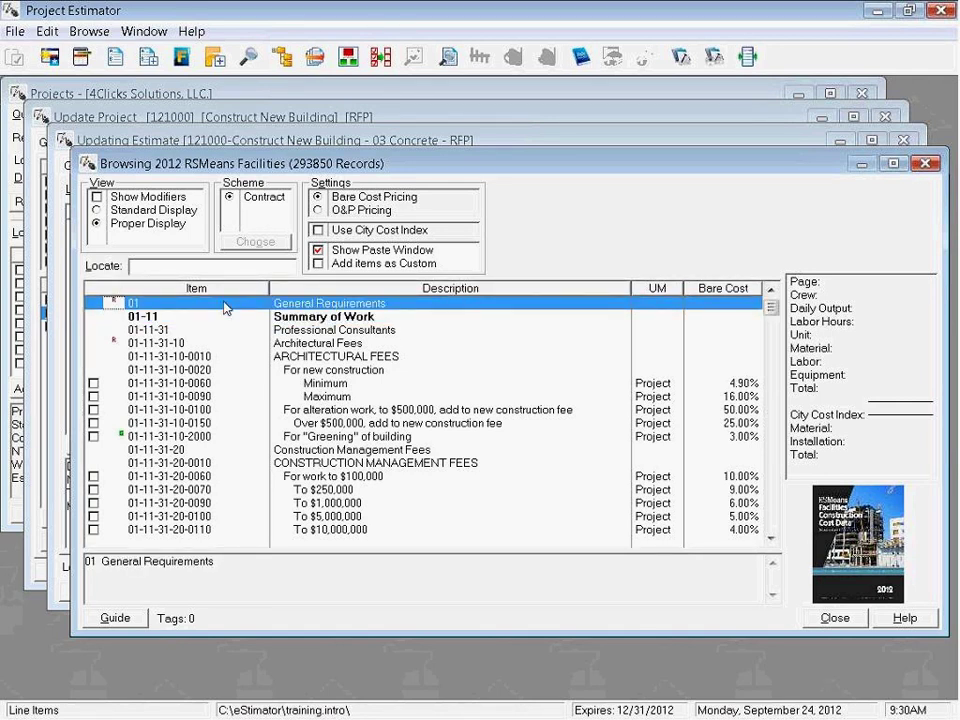
{"action": "left_click", "coordinate": [681, 56]}
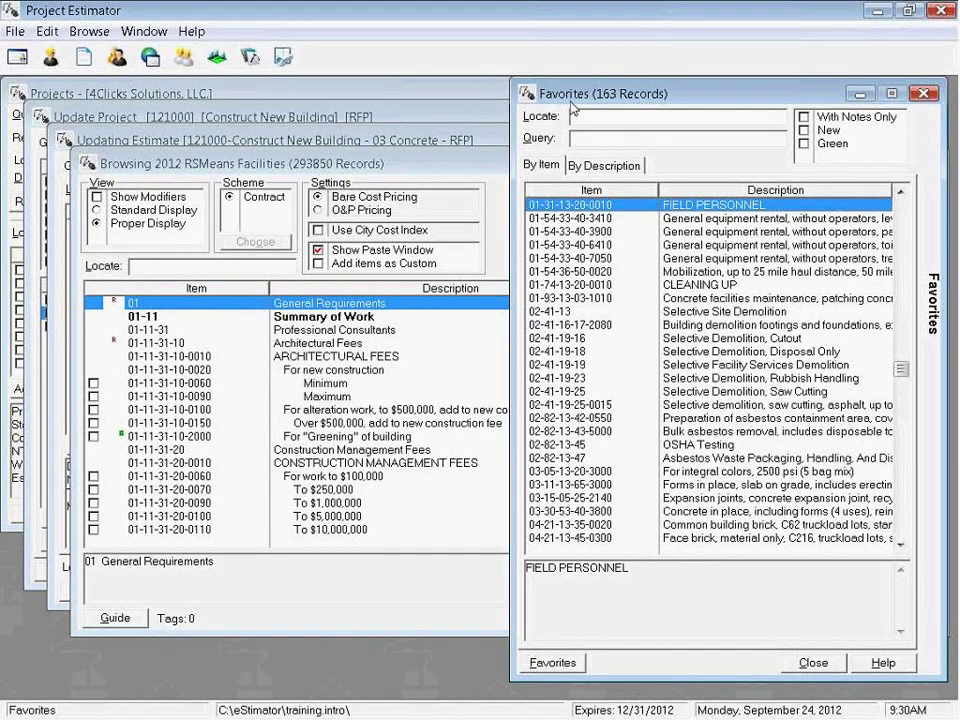
{"action": "key", "text": "Escape"}
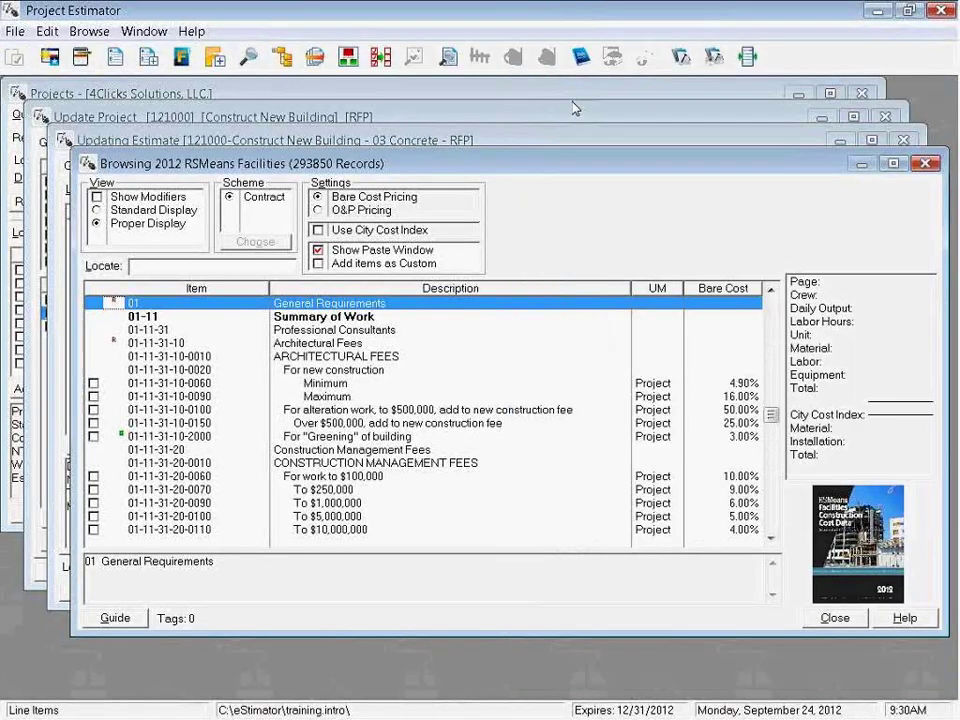
{"action": "left_click", "coordinate": [182, 60]}
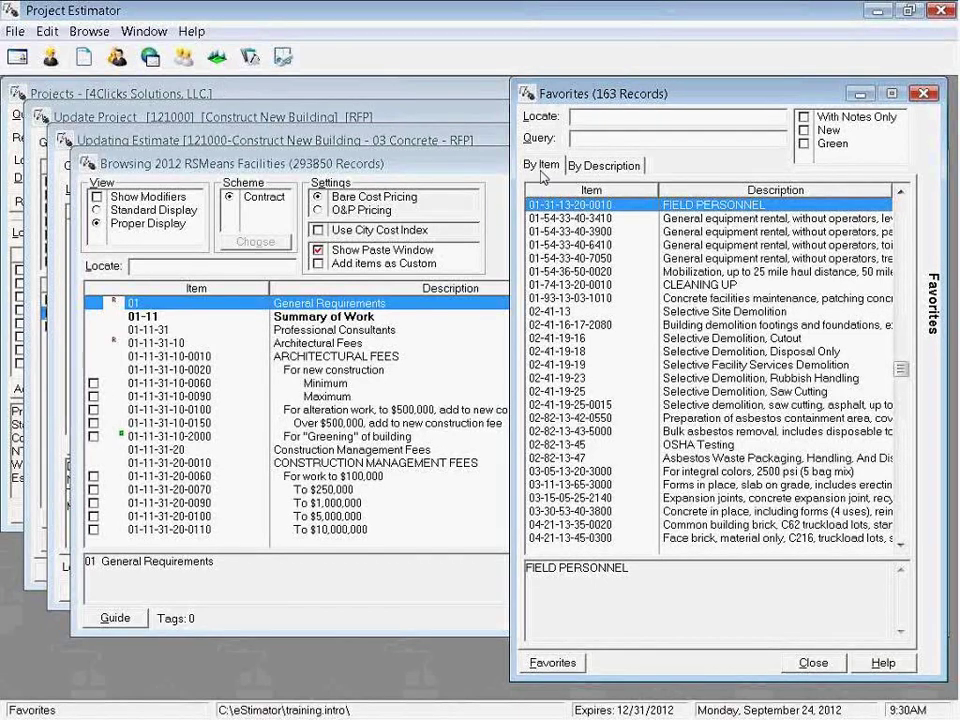
{"action": "left_click", "coordinate": [655, 242]}
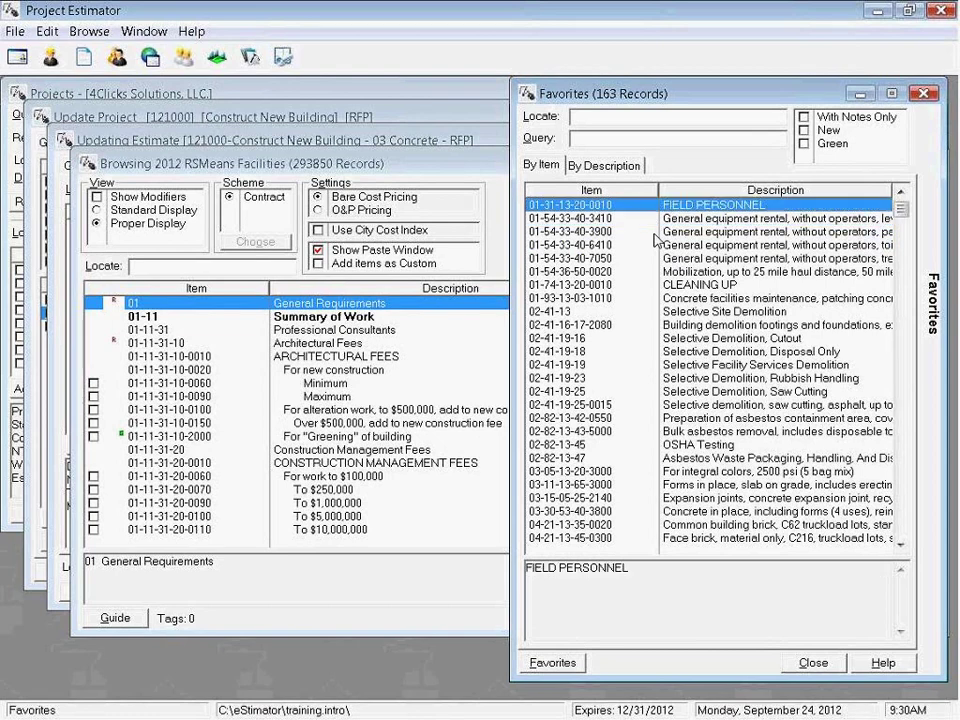
{"action": "key", "text": "Down"}
{"action": "key", "text": "Down"}
{"action": "key", "text": "Down"}
{"action": "key", "text": "Up"}
{"action": "key", "text": "Up"}
{"action": "key", "text": "Up"}
{"action": "type", "text": "26"}
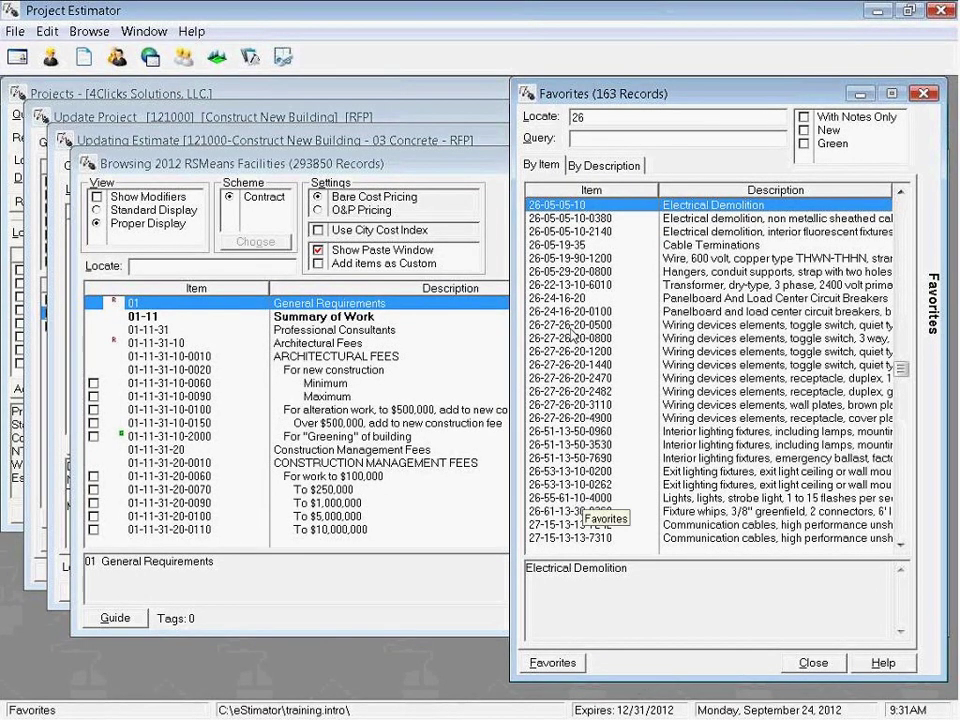
{"action": "key", "text": "Down"}
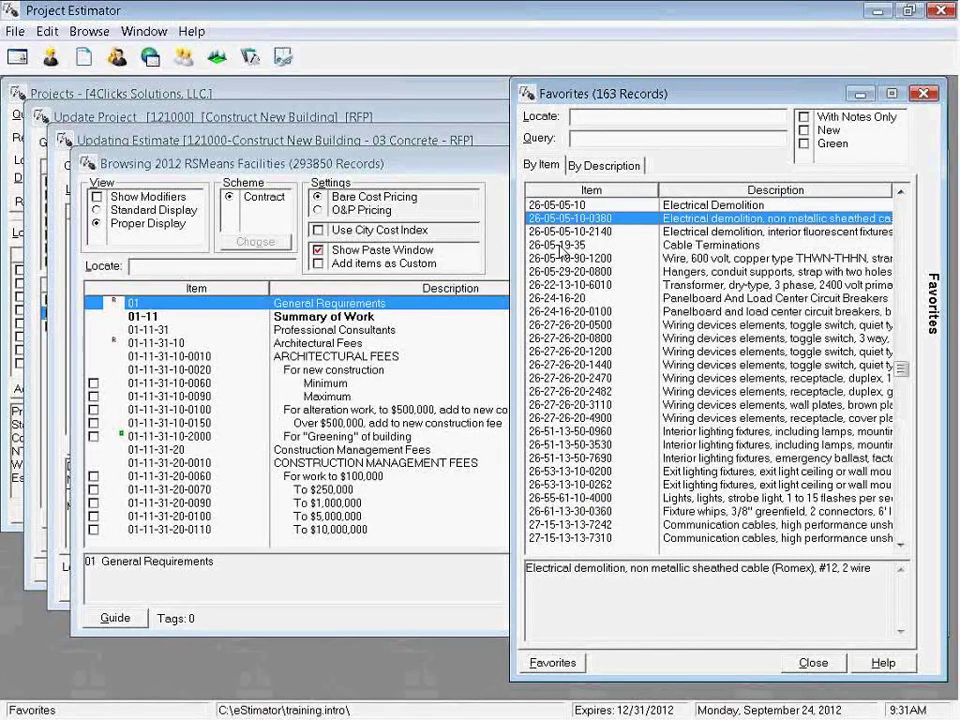
{"action": "key", "text": "Up"}
{"action": "key", "text": "BackSpace"}
{"action": "key", "text": "BackSpace"}
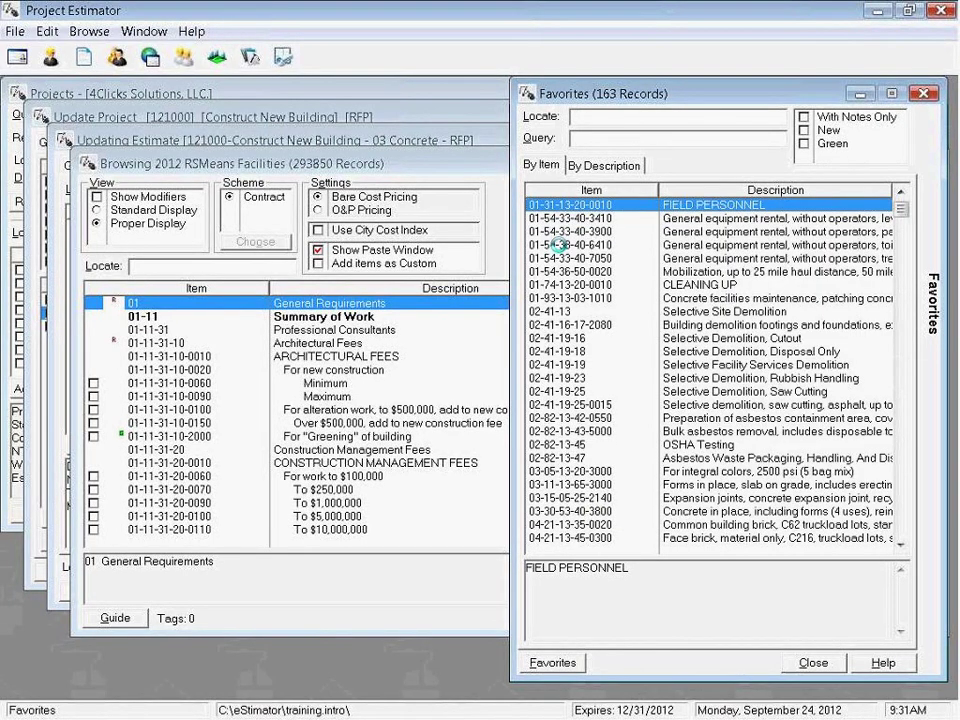
{"action": "left_click", "coordinate": [597, 167]}
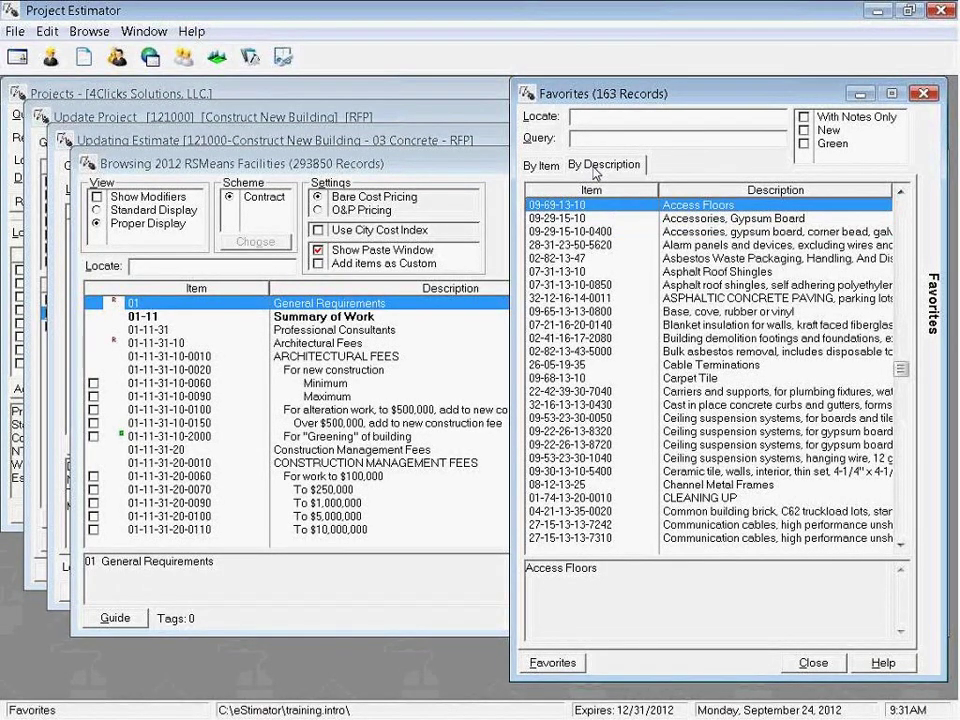
{"action": "type", "text": "concr"}
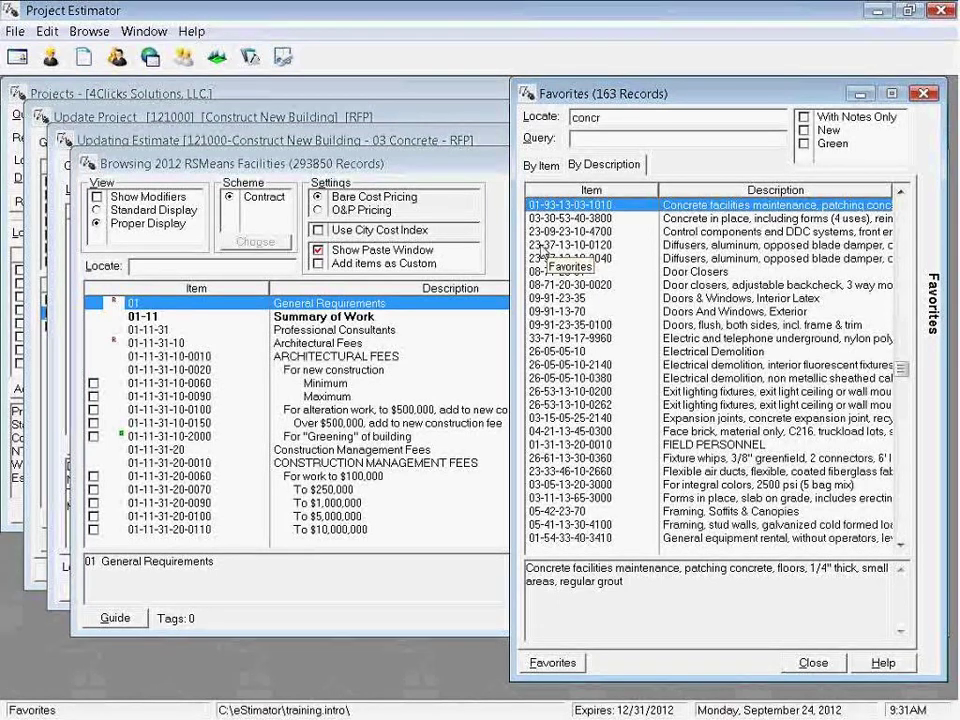
{"action": "key", "text": "BackSpace"}
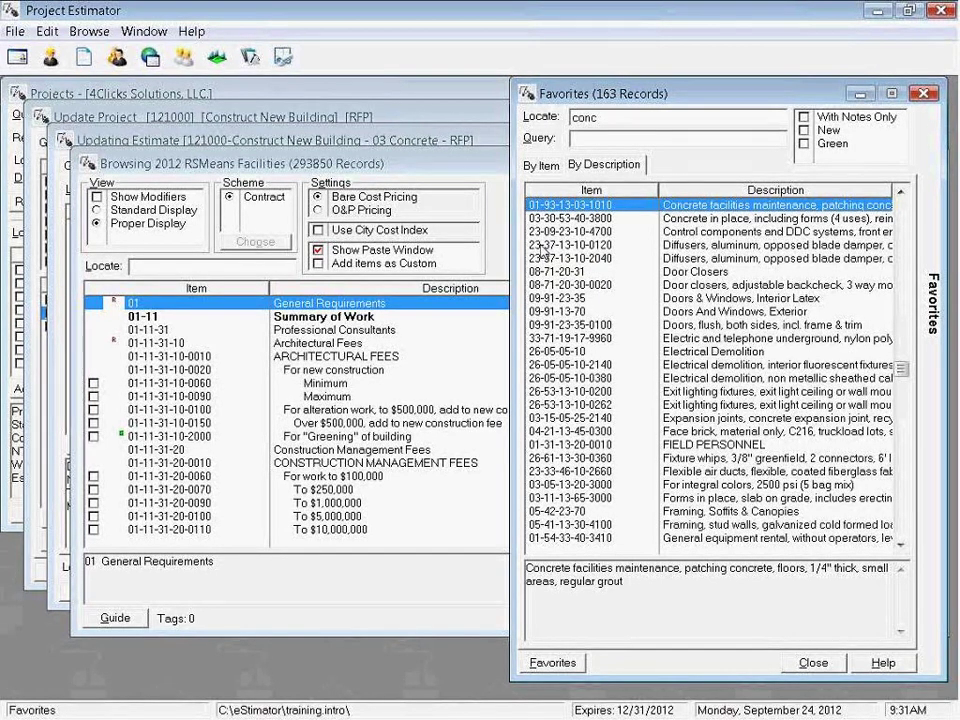
{"action": "key", "text": "BackSpace"}
{"action": "key", "text": "BackSpace"}
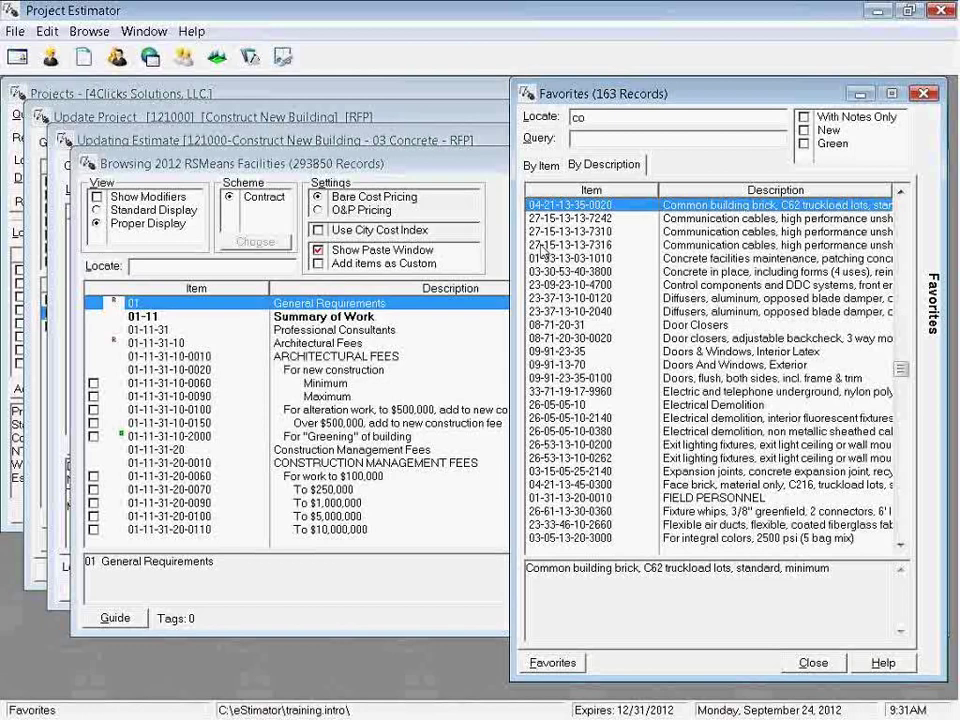
{"action": "key", "text": "BackSpace"}
{"action": "key", "text": "BackSpace"}
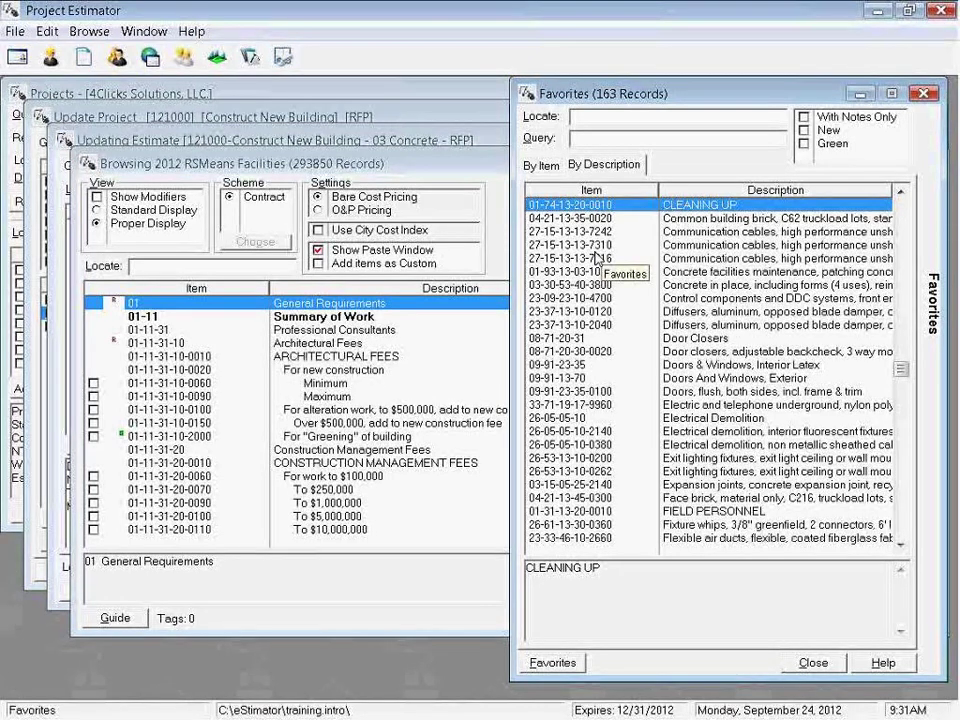
{"action": "key", "text": "Home"}
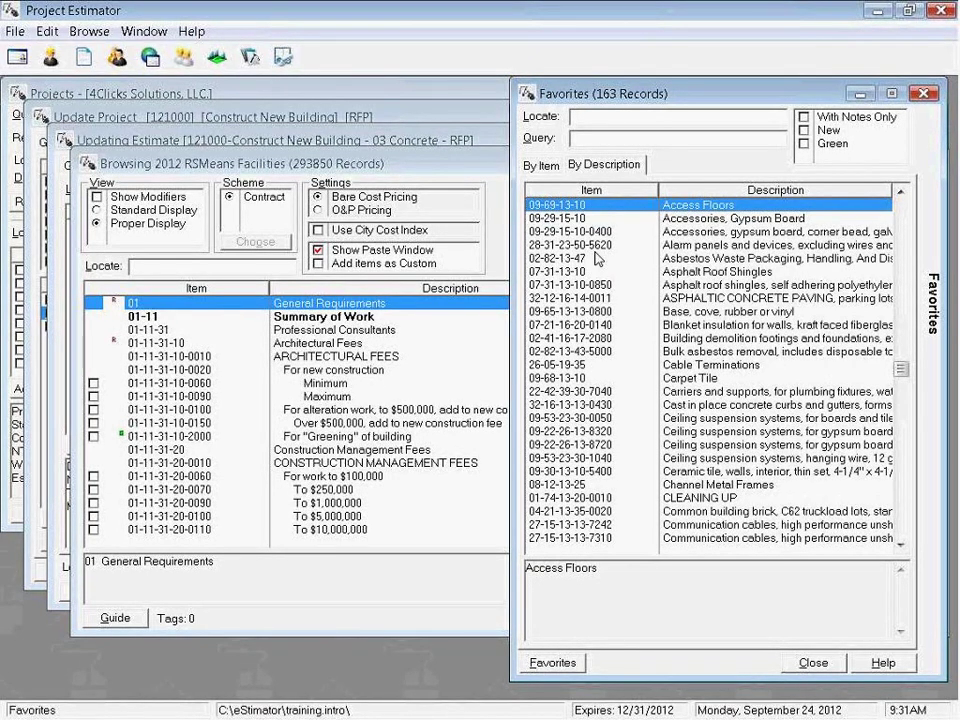
{"action": "key", "text": "Down"}
{"action": "key", "text": "Down"}
{"action": "key", "text": "Down"}
{"action": "key", "text": "Up"}
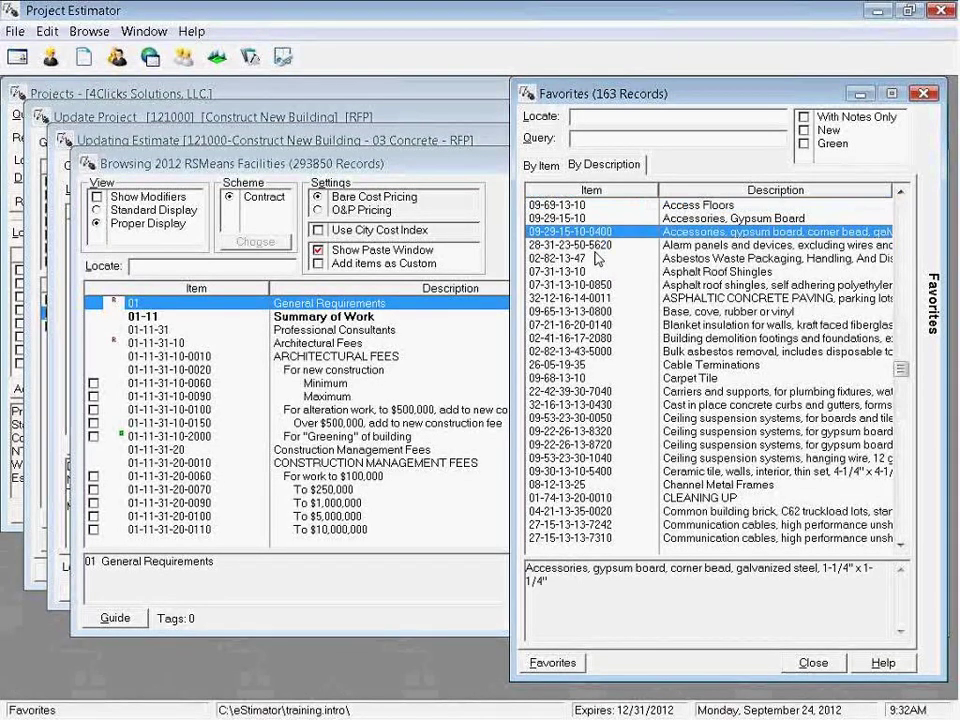
{"action": "key", "text": "Up"}
{"action": "key", "text": "Up"}
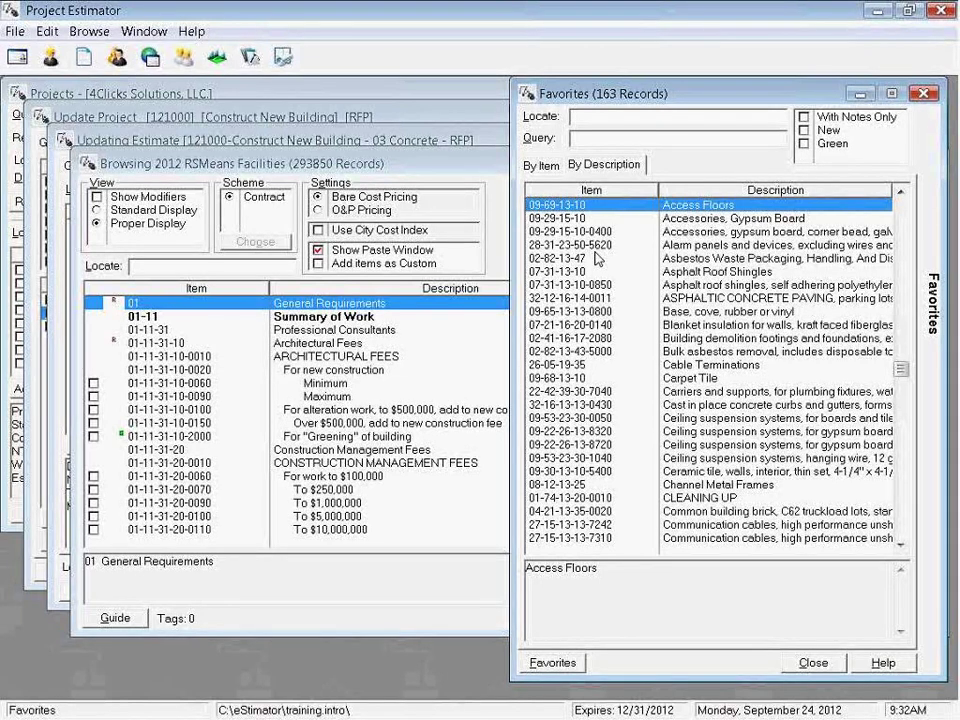
{"action": "left_click", "coordinate": [586, 116]}
{"action": "type", "text": "concrete"}
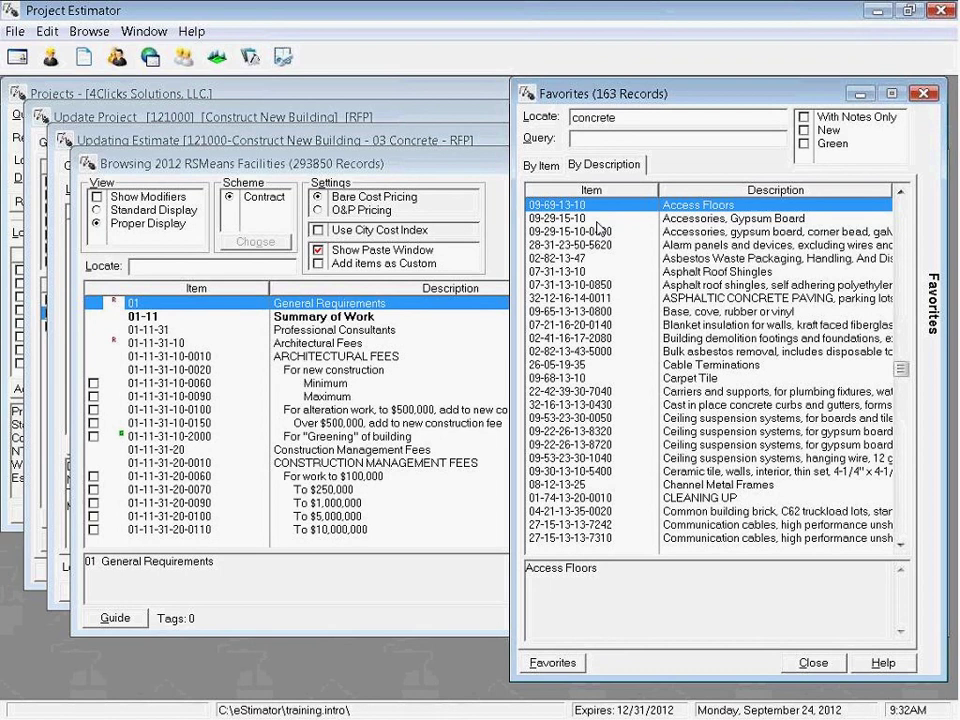
{"action": "key", "text": "Return"}
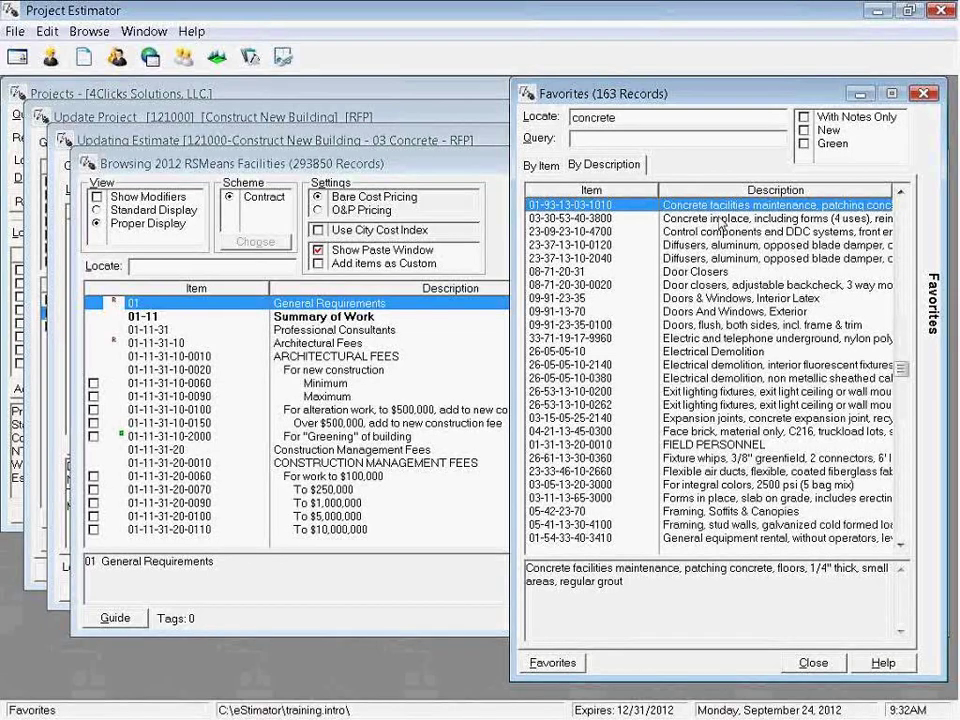
{"action": "key", "text": "Delete"}
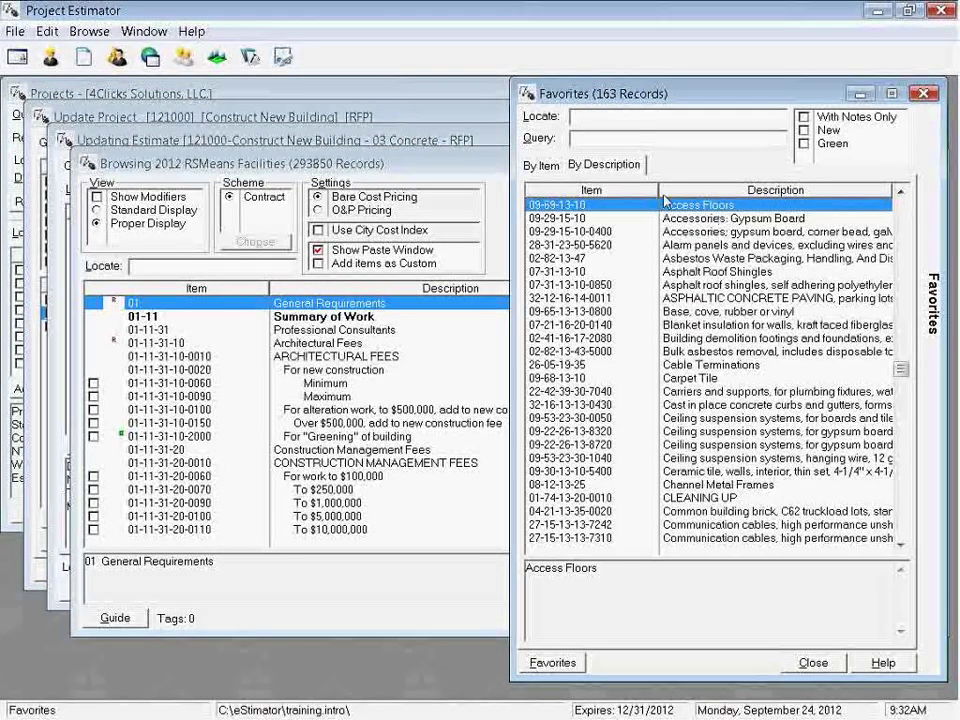
Sort the favorites by item code and filter them with the query 'cov bas'.
{"action": "left_click", "coordinate": [546, 168]}
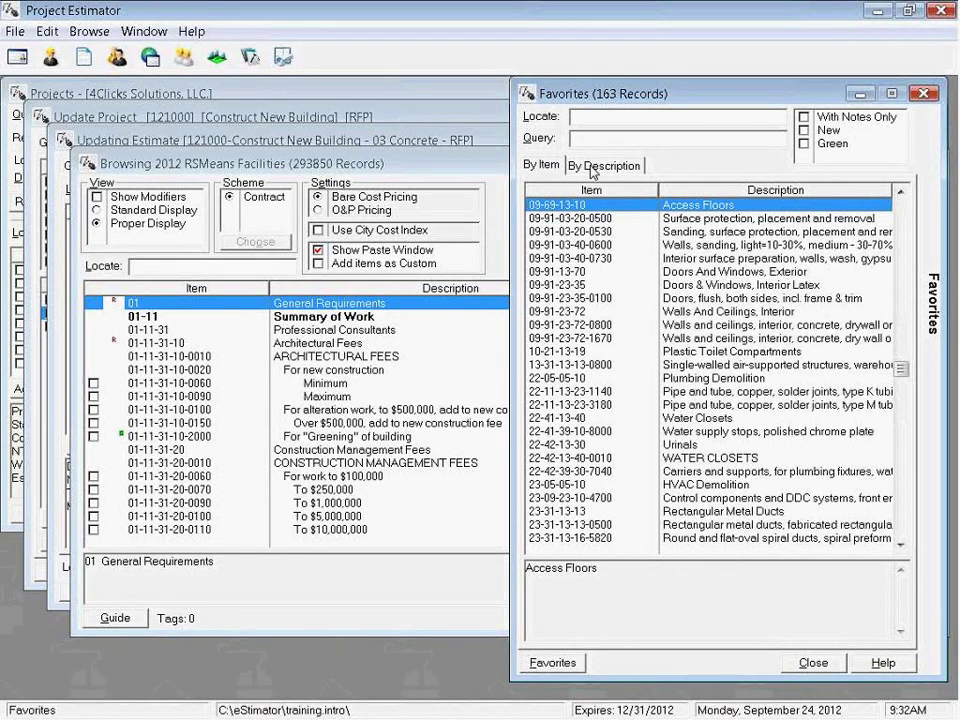
{"action": "left_click", "coordinate": [590, 165]}
{"action": "left_click", "coordinate": [545, 165]}
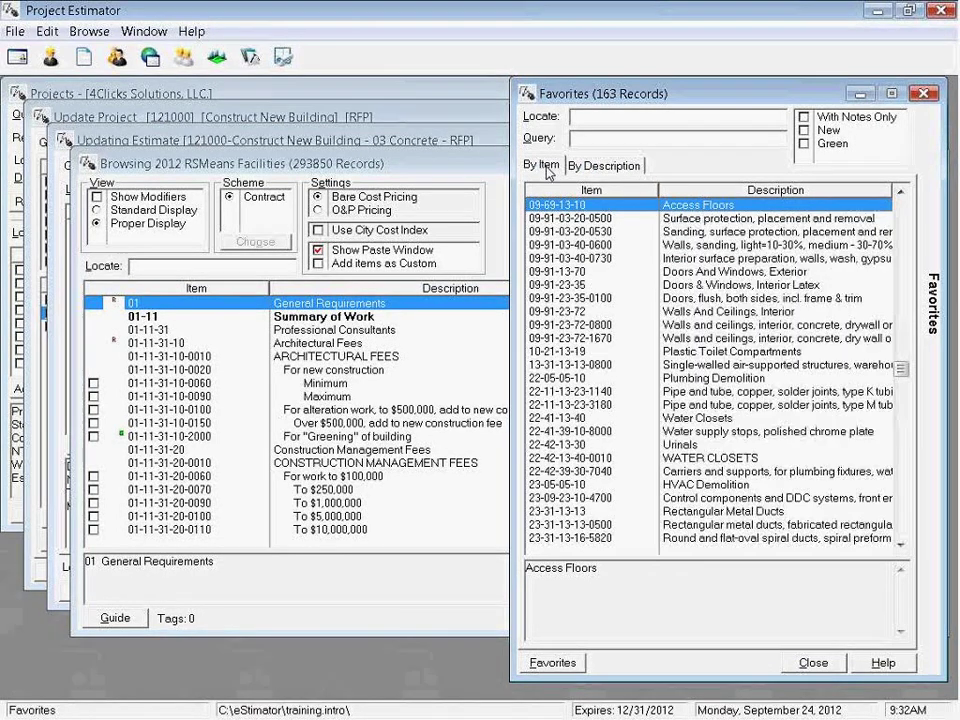
{"action": "left_click", "coordinate": [597, 142]}
{"action": "type", "text": "cov bas"}
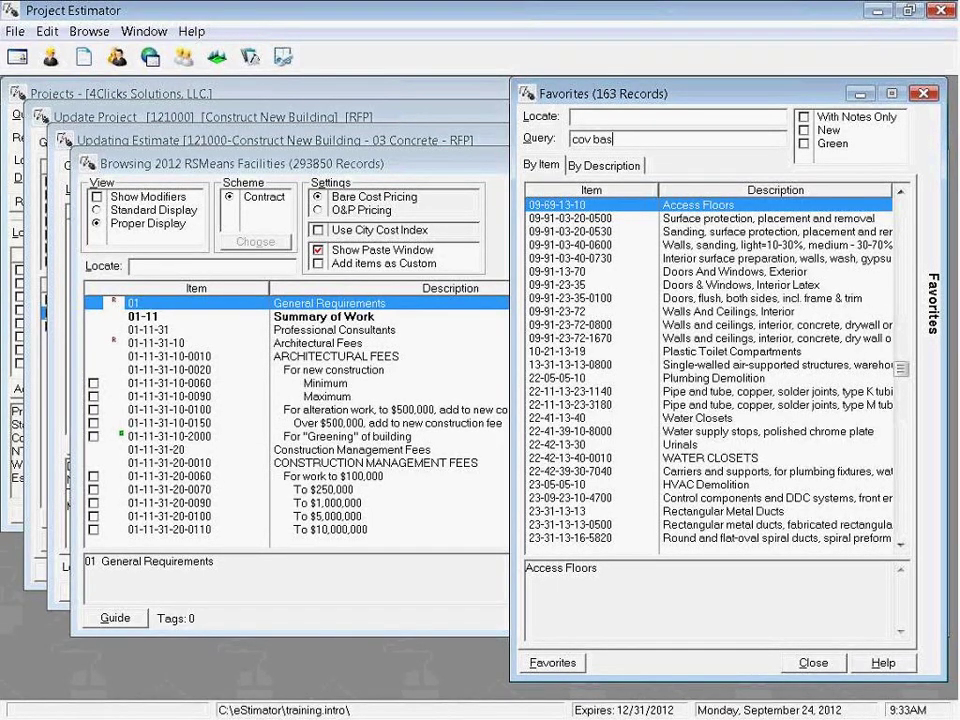
{"action": "key", "text": "Return"}
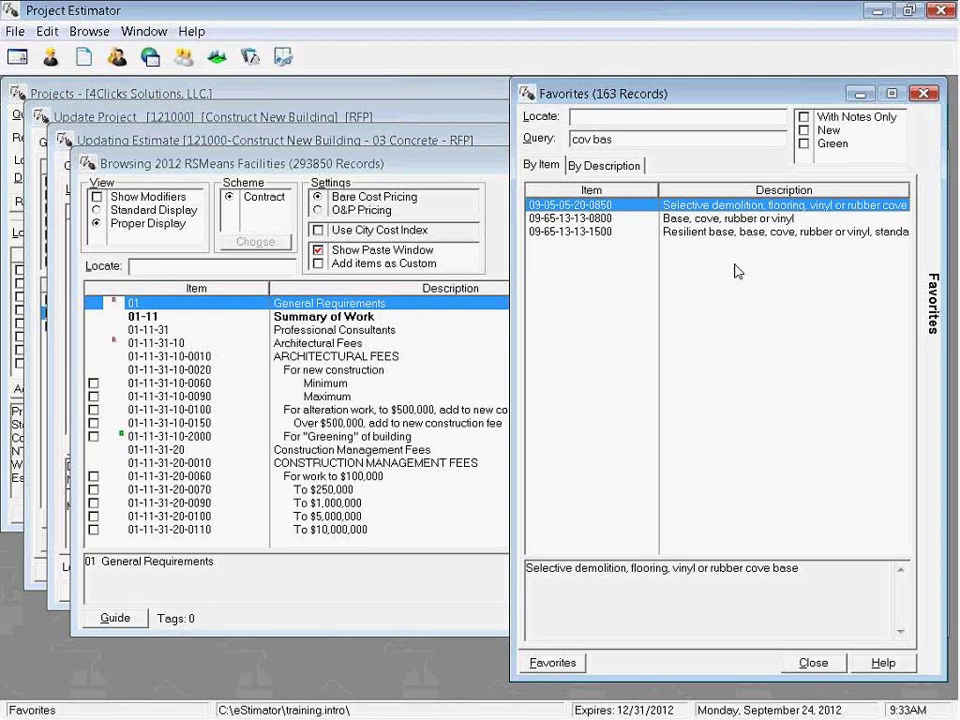
{"action": "key", "text": "Down"}
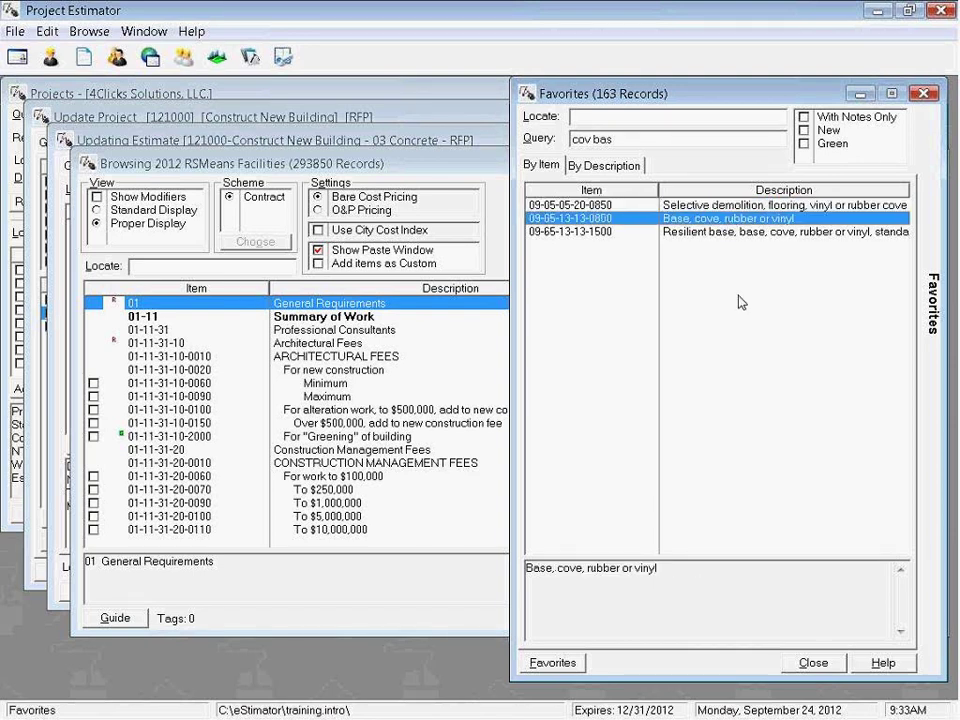
{"action": "key", "text": "Up"}
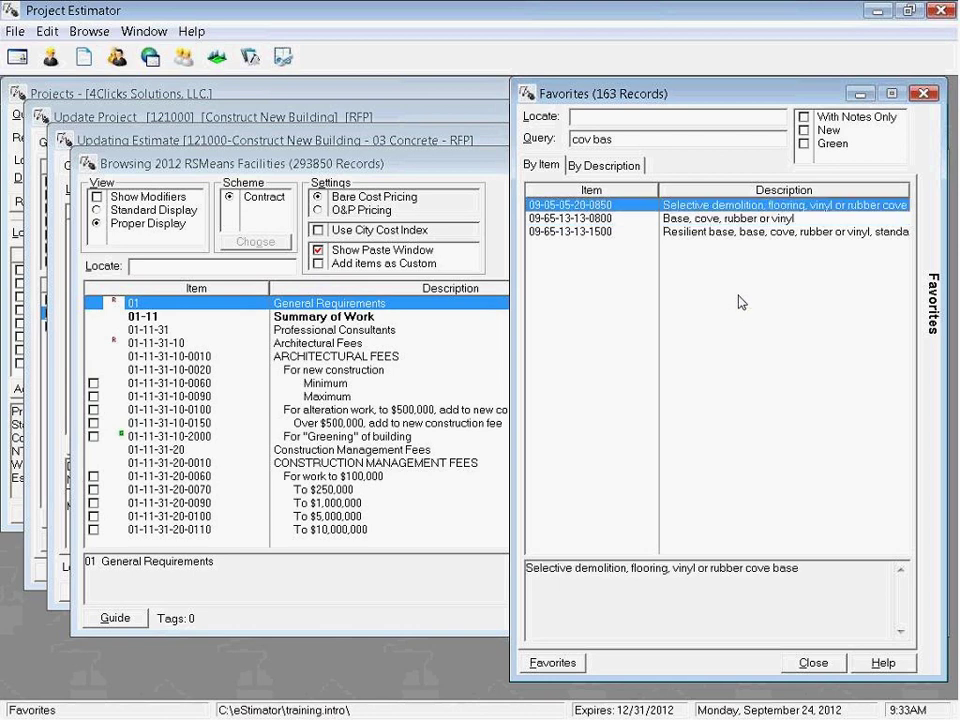
{"action": "key", "text": "Down"}
{"action": "key", "text": "Down"}
{"action": "key", "text": "Up"}
{"action": "key", "text": "Up"}
{"action": "key", "text": "Down"}
{"action": "key", "text": "Down"}
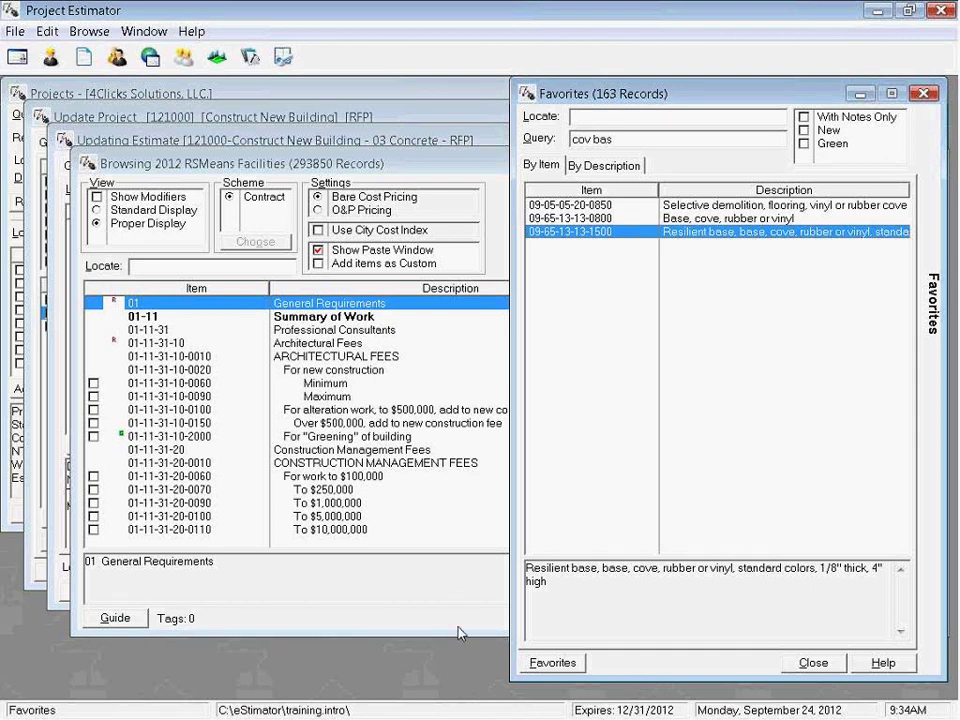
{"action": "left_click", "coordinate": [567, 664]}
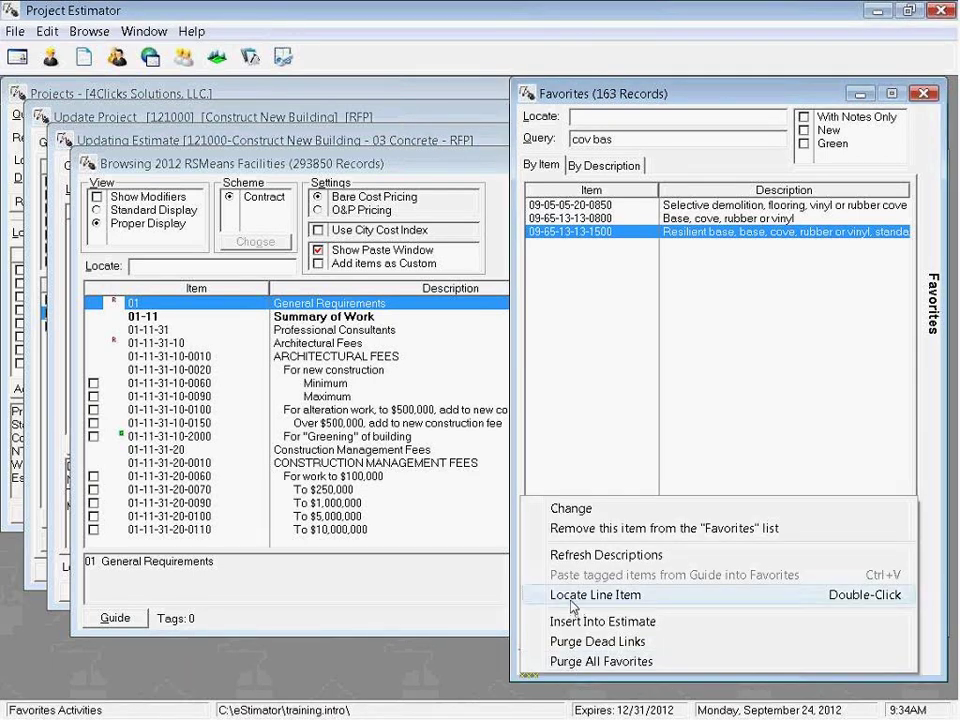
{"action": "left_click", "coordinate": [620, 234]}
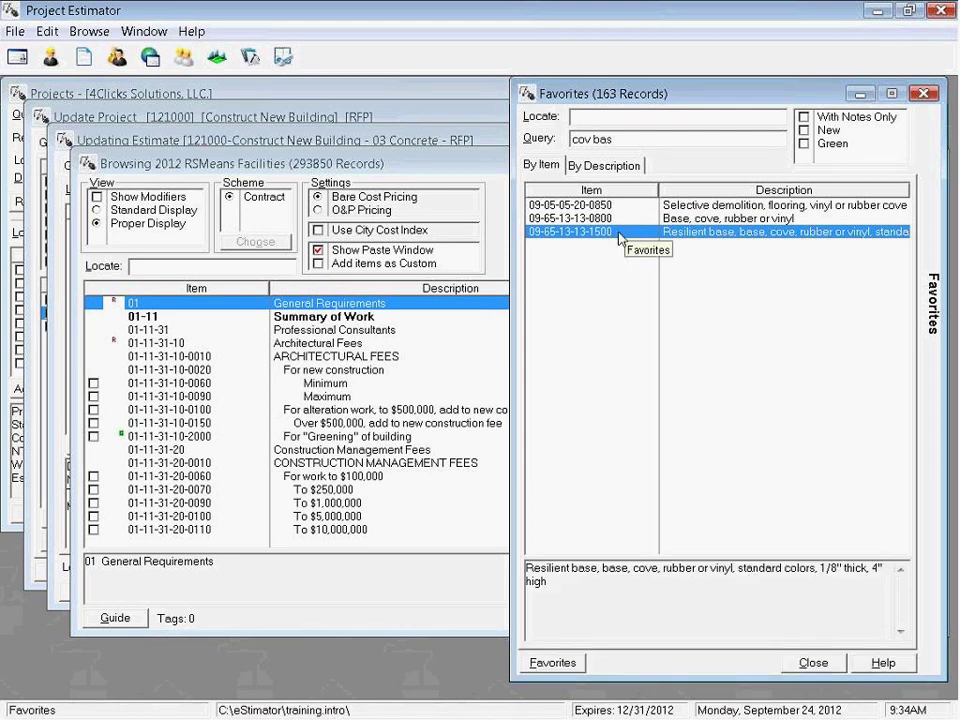
{"action": "right_click", "coordinate": [620, 238]}
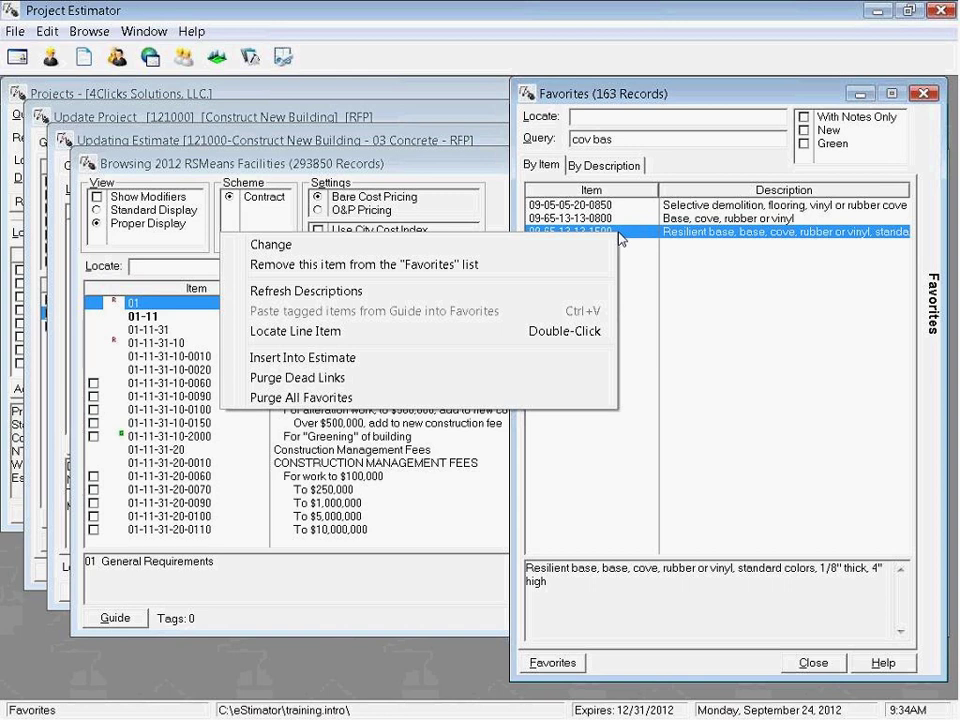
{"action": "left_click", "coordinate": [352, 337]}
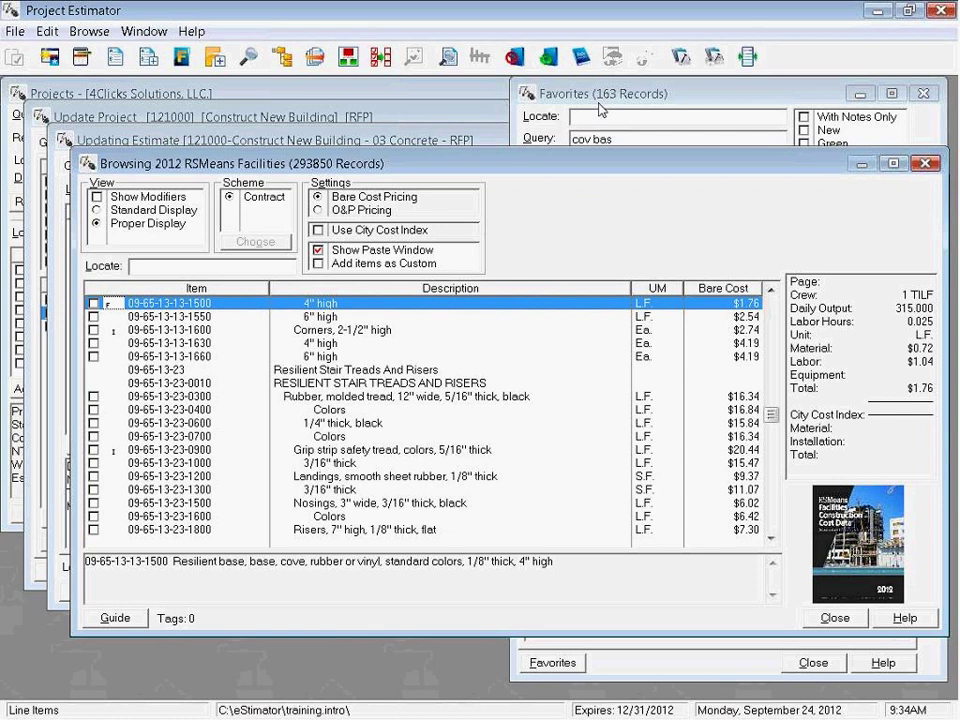
Bring the Favorites window with its three 'cov bas' records back to the front.
{"action": "left_click", "coordinate": [181, 57]}
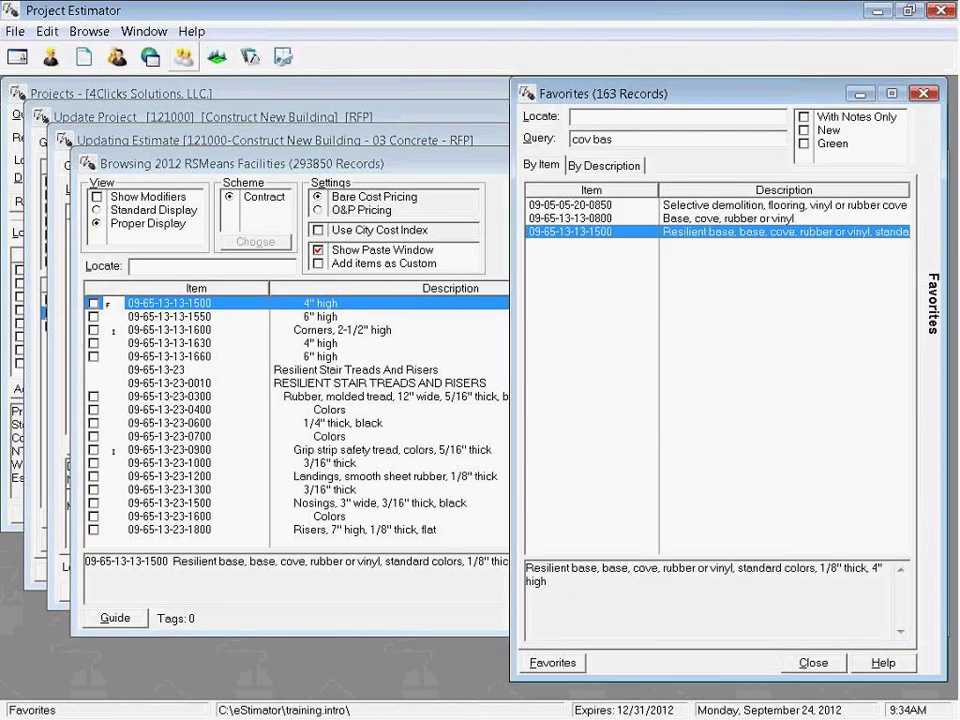